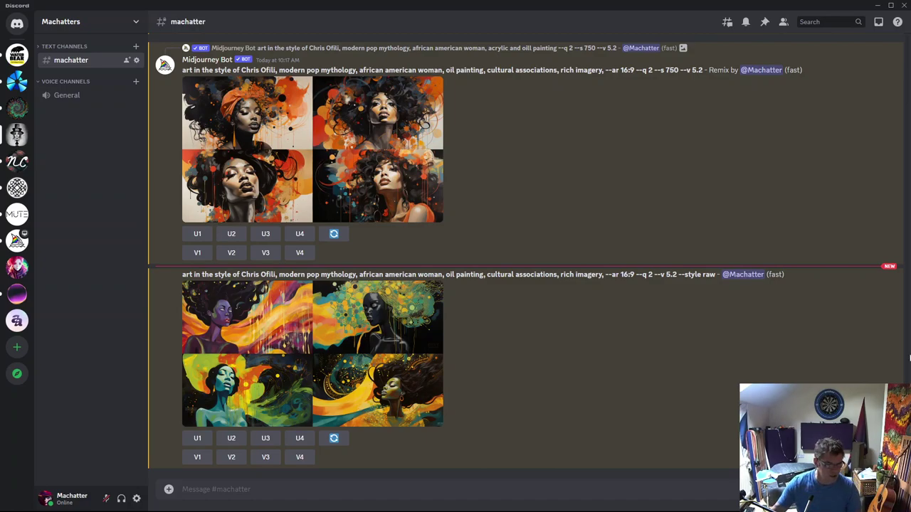
- In Chrome, replace the Chris Ofili image search with a Google Images search for 'jeff koons'
{"action": "left_click", "coordinate": [424, 505]}
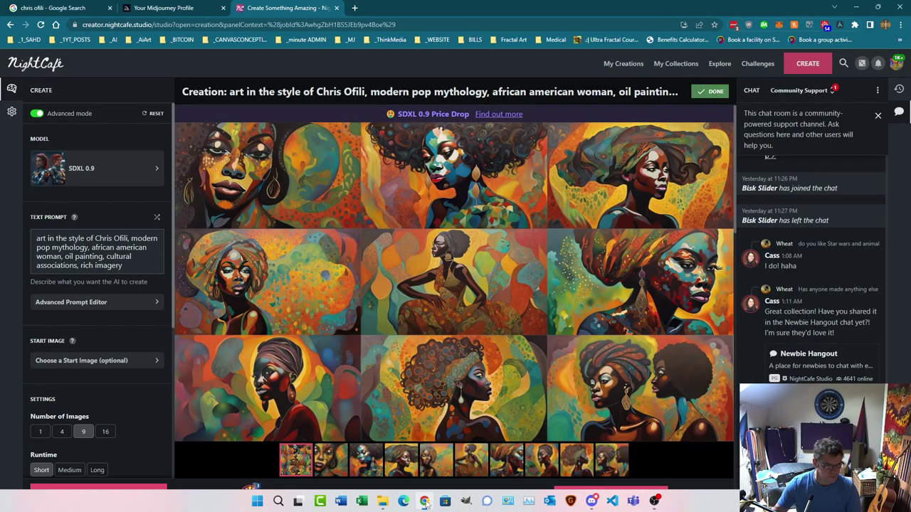
{"action": "left_click", "coordinate": [57, 8]}
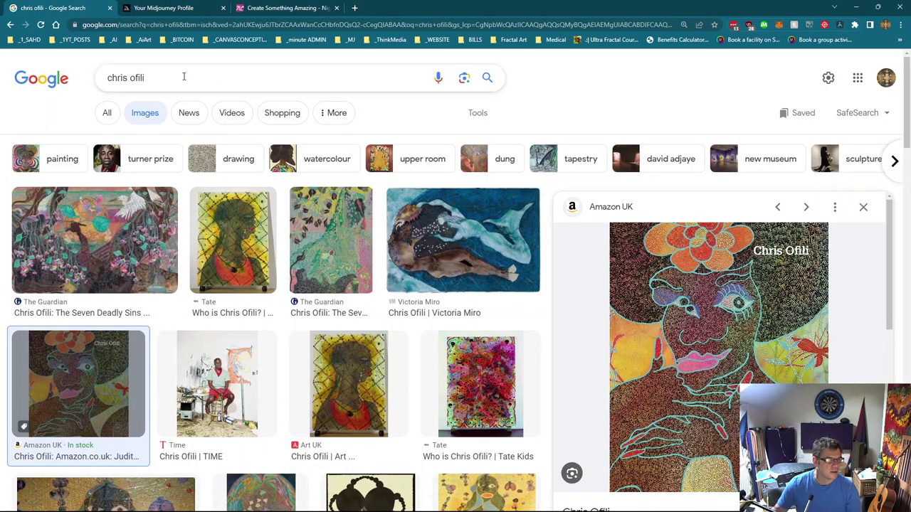
{"action": "left_click", "coordinate": [93, 78]}
{"action": "type", "text": "jeff "}
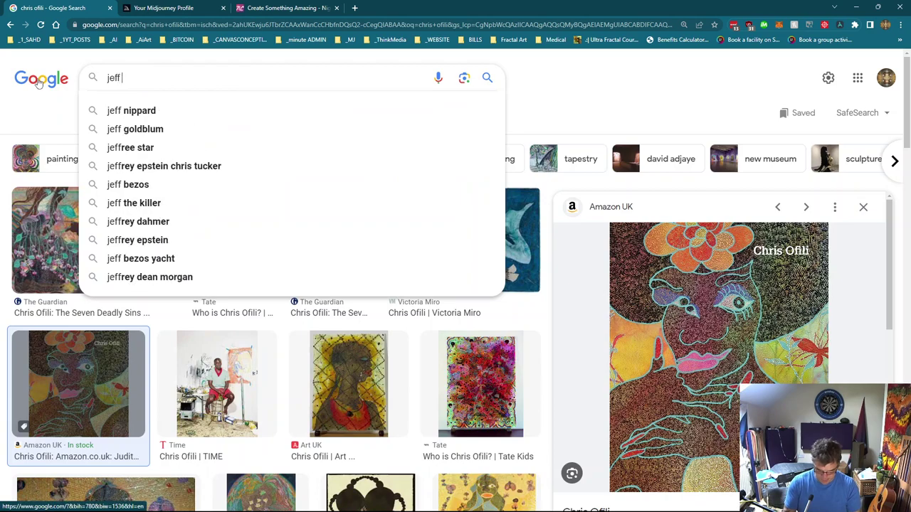
{"action": "type", "text": "koons"}
{"action": "key", "text": "Return"}
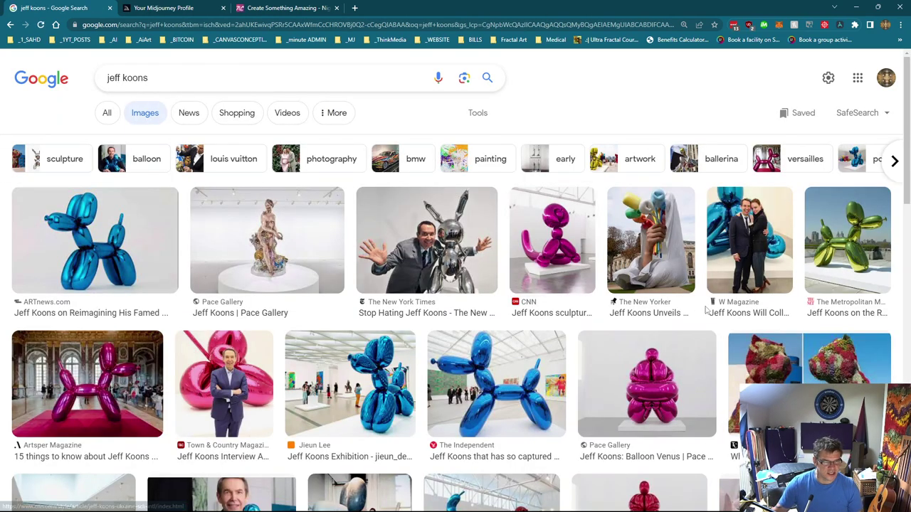
- Back in Discord, start an /imagine prompt reading 'art in the style of Jeff Koons.'
{"action": "mouse_move", "coordinate": [454, 508]}
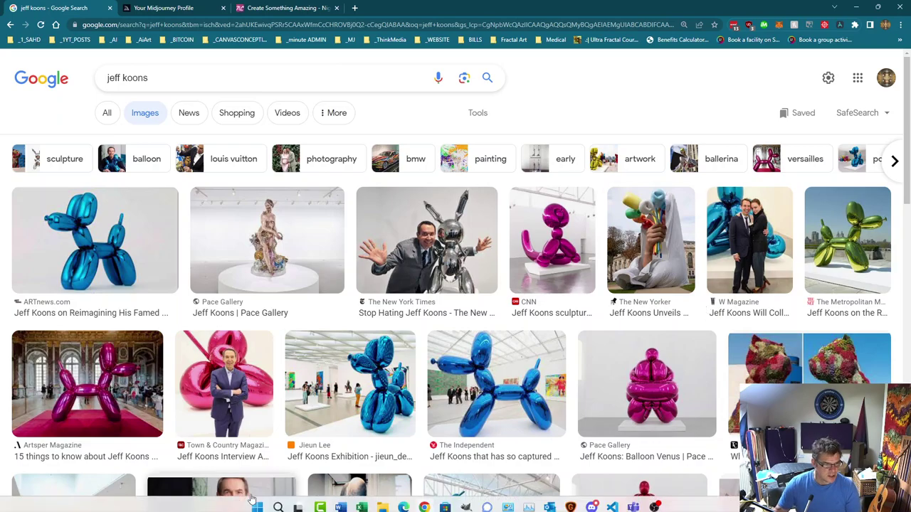
{"action": "left_click", "coordinate": [654, 501]}
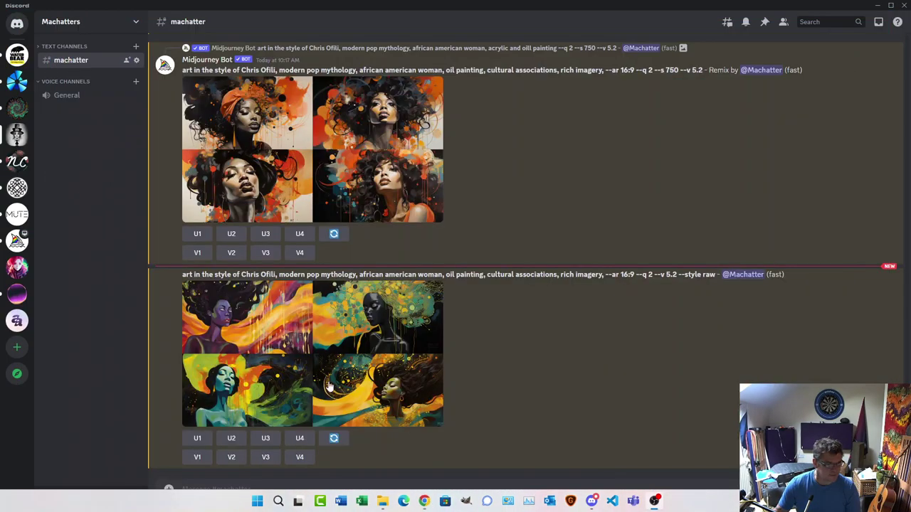
{"action": "type", "text": "/imag"}
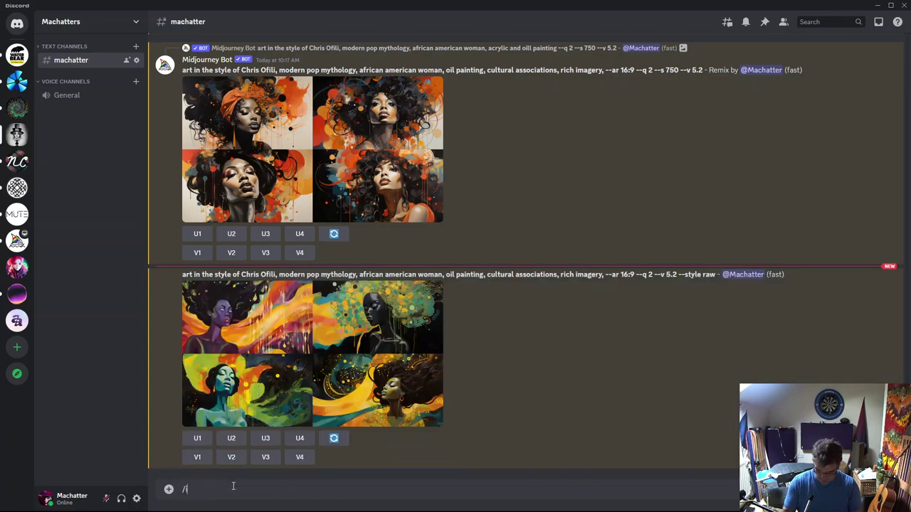
{"action": "key", "text": "Tab"}
{"action": "type", "text": "art is"}
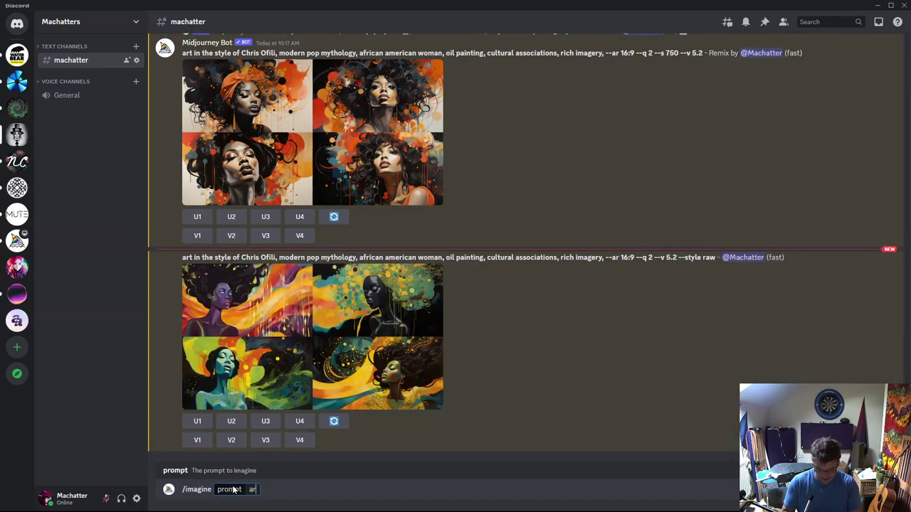
{"action": "key", "text": "BackSpace"}
{"action": "key", "text": "BackSpace"}
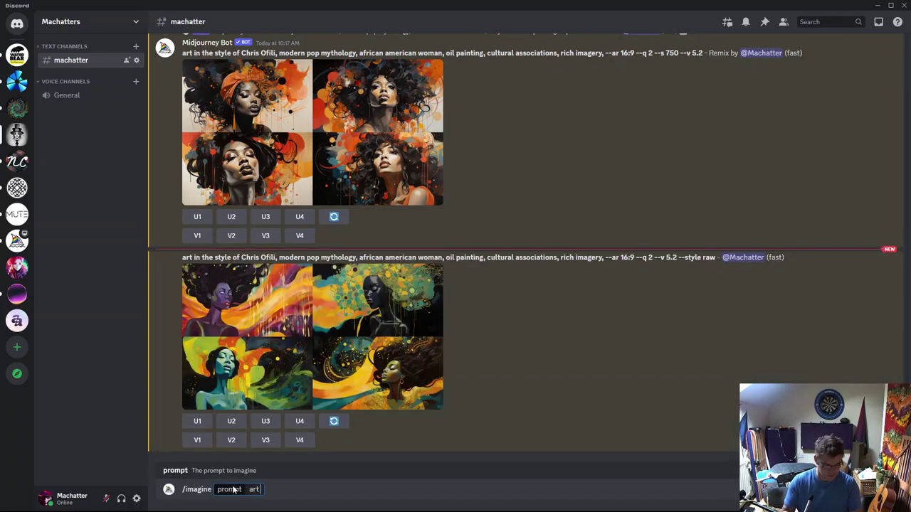
{"action": "type", "text": "in the style odf"}
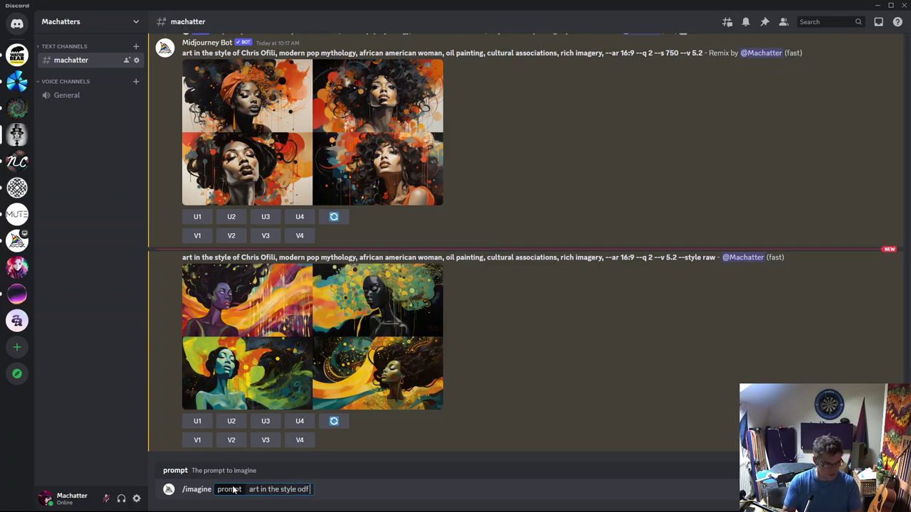
{"action": "key", "text": "BackSpace"}
{"action": "key", "text": "BackSpace"}
{"action": "type", "text": "f Jeff"}
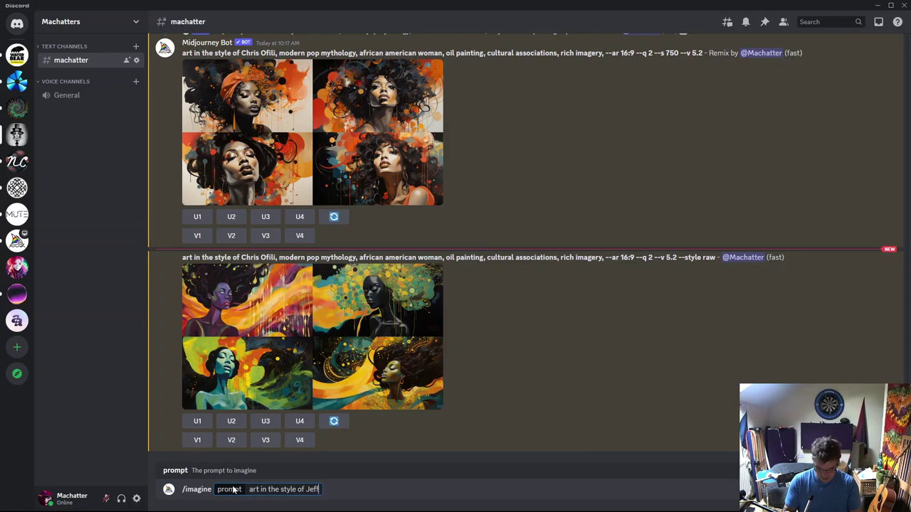
{"action": "type", "text": " Koons"}
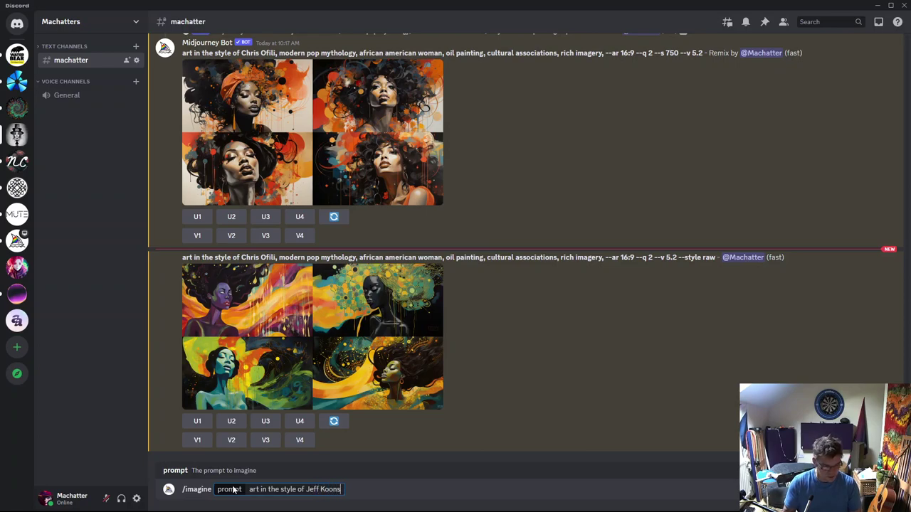
{"action": "type", "text": "."}
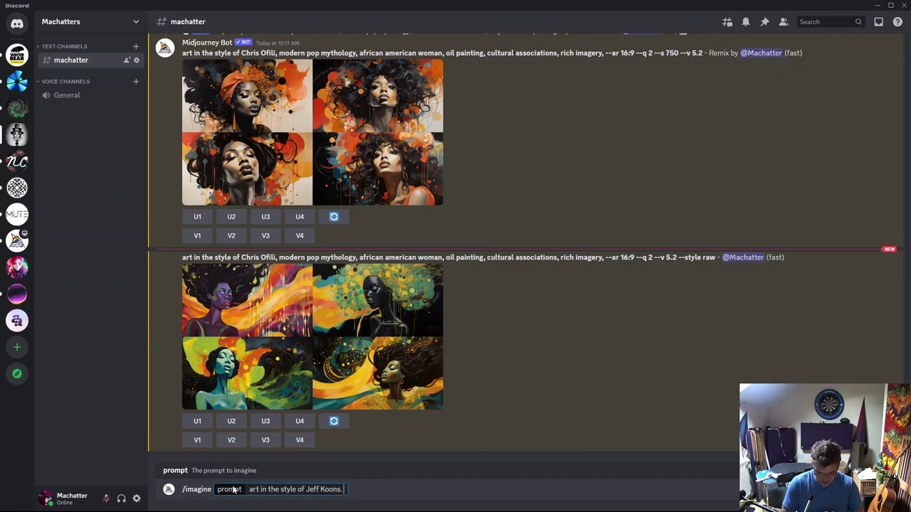
- Add 'multi coloured sculpture, 3D Objects, soft toys, postmodernist kitsch' to the prompt
{"action": "type", "text": "mult"}
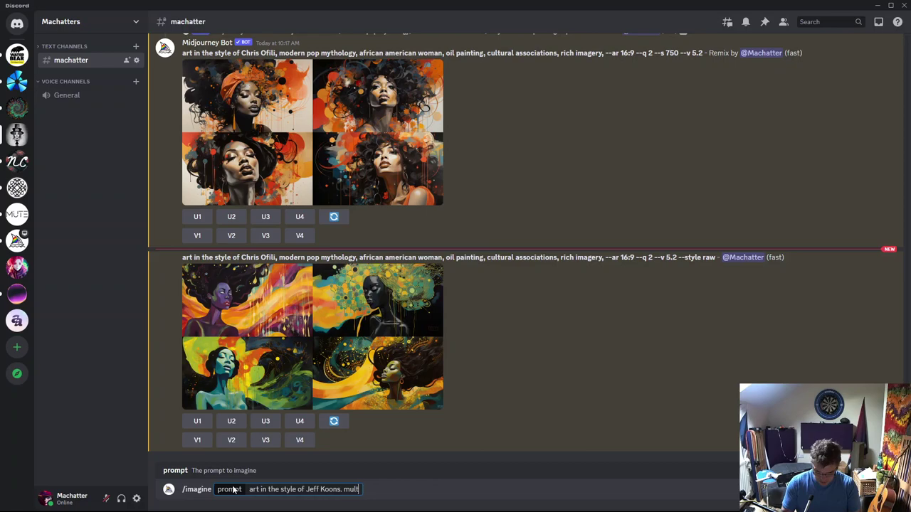
{"action": "type", "text": "i coloured s"}
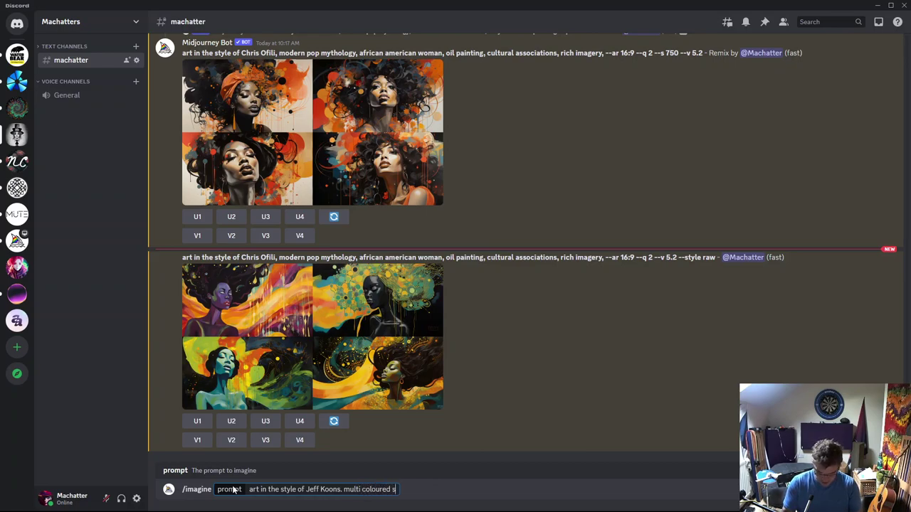
{"action": "type", "text": "culp"}
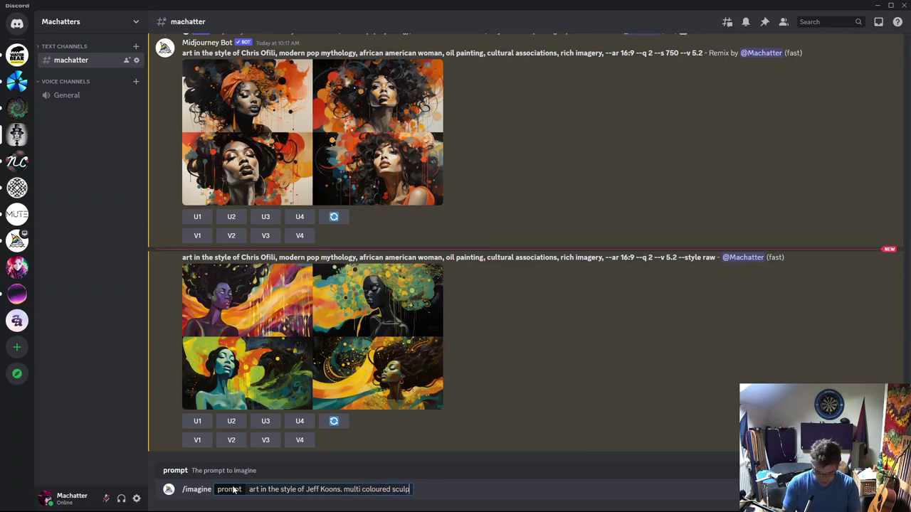
{"action": "type", "text": "ture, "}
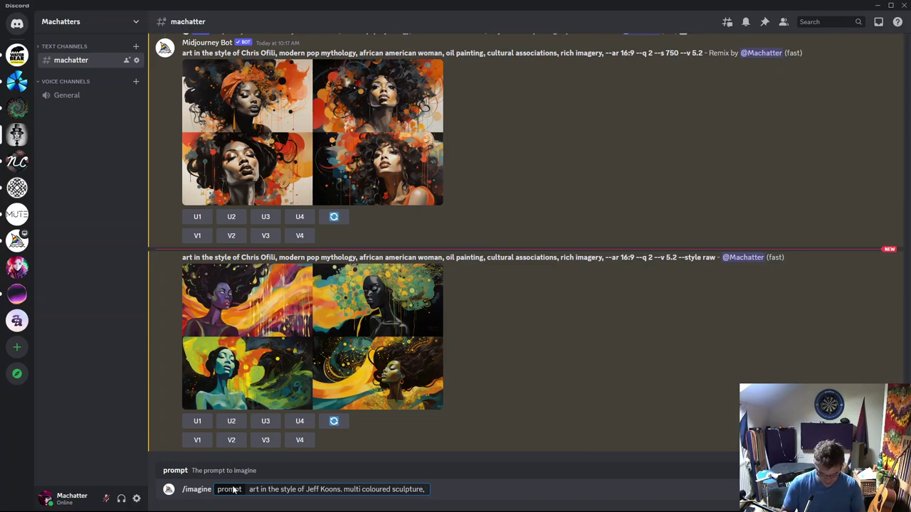
{"action": "type", "text": "th"}
{"action": "type", "text": "ree d"}
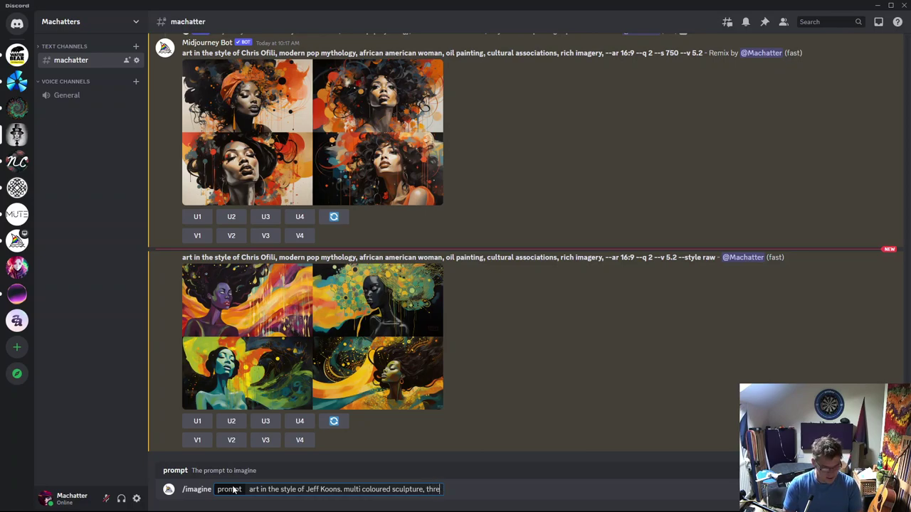
{"action": "key", "text": "BackSpace"}
{"action": "key", "text": "BackSpace"}
{"action": "key", "text": "BackSpace"}
{"action": "key", "text": "BackSpace"}
{"action": "key", "text": "BackSpace"}
{"action": "key", "text": "BackSpace"}
{"action": "key", "text": "BackSpace"}
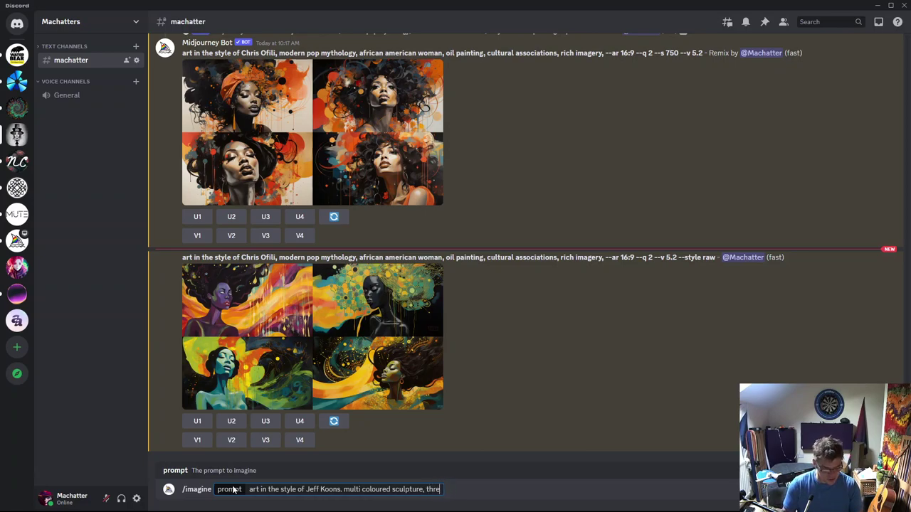
{"action": "type", "text": "3D"}
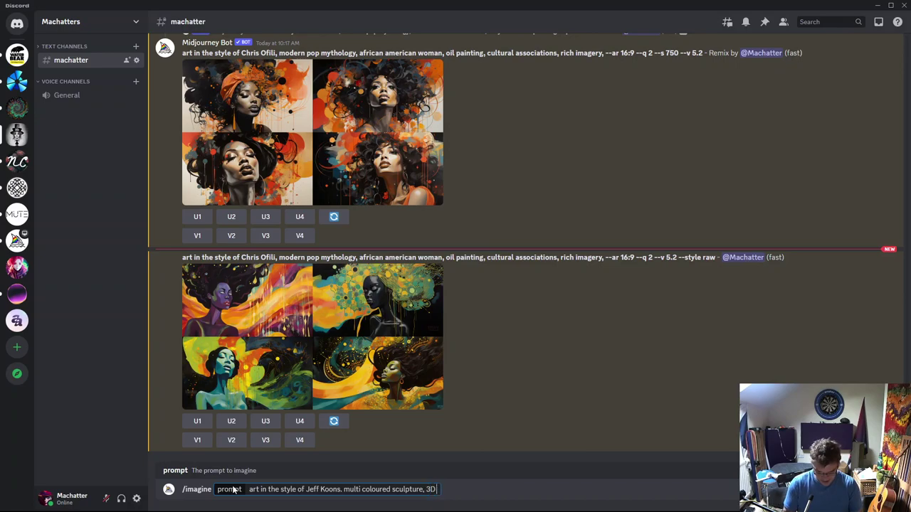
{"action": "type", "text": " Objects,"}
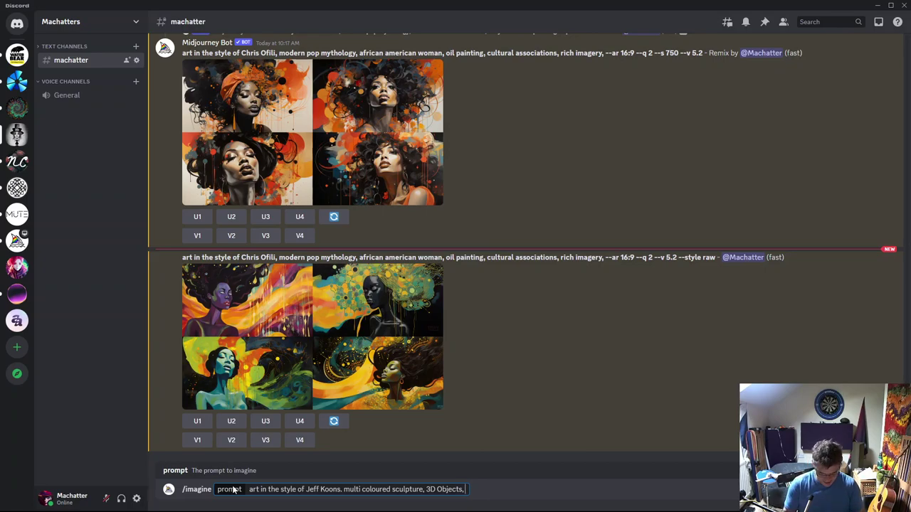
{"action": "type", "text": "soft toy"}
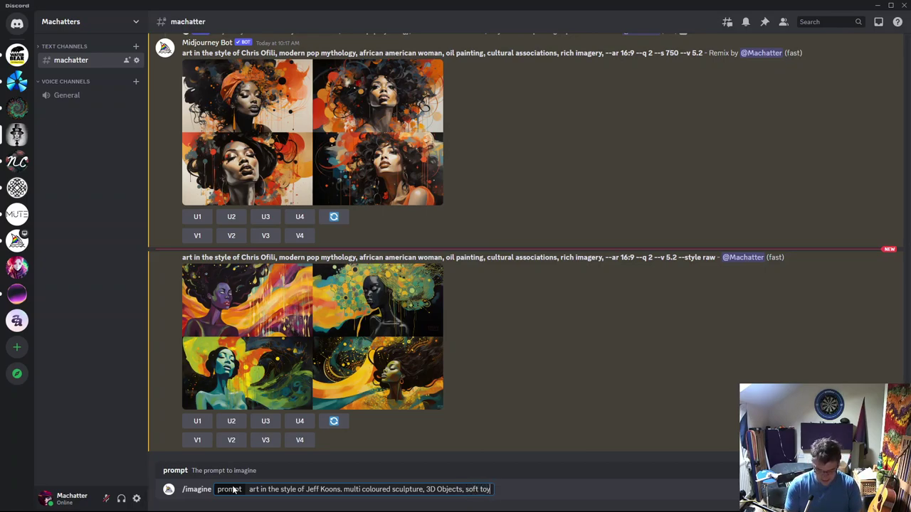
{"action": "type", "text": "s,"}
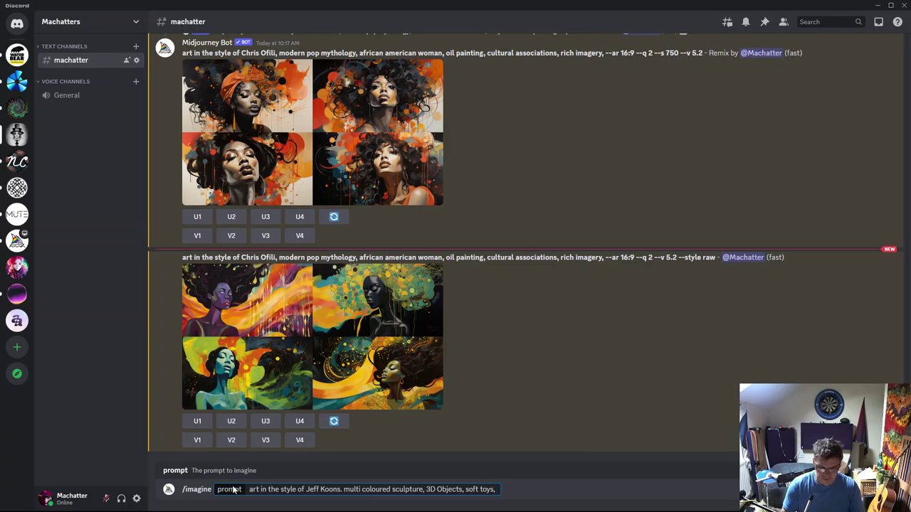
{"action": "type", "text": " po"}
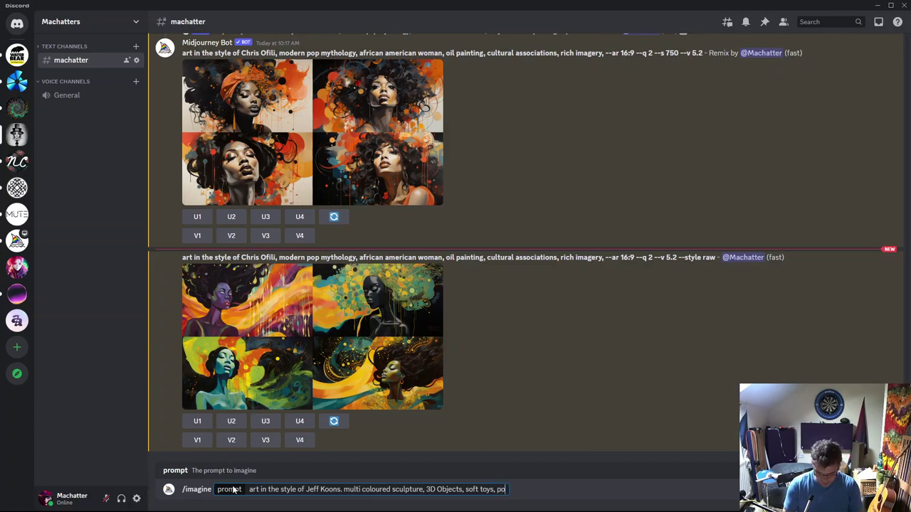
{"action": "type", "text": "stmoder"}
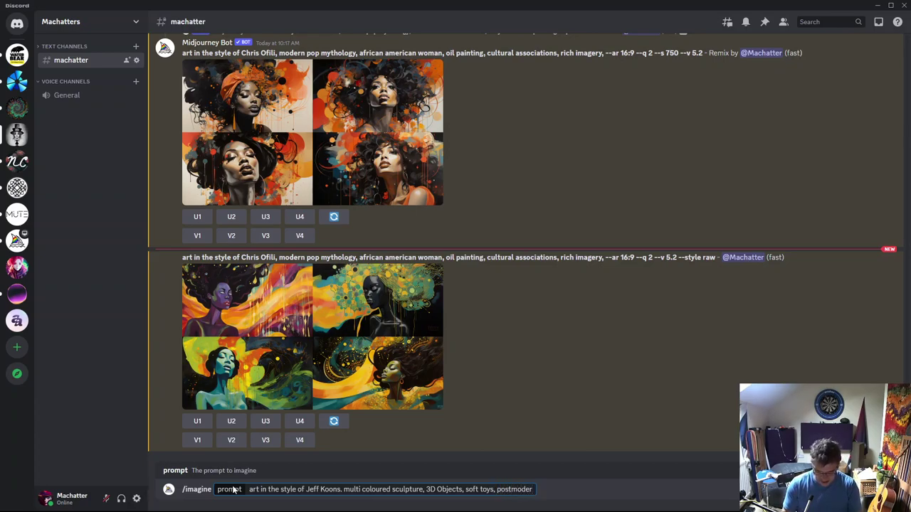
{"action": "type", "text": "nist"}
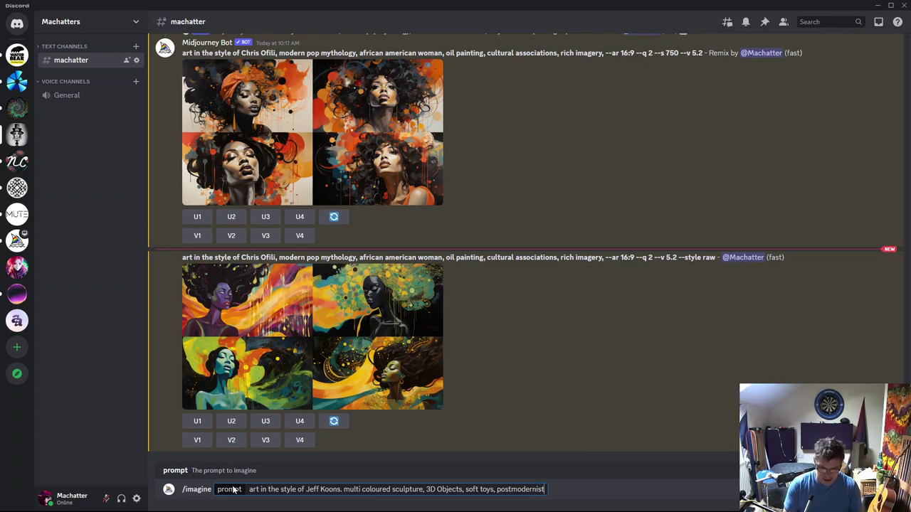
{"action": "type", "text": " kitsch"}
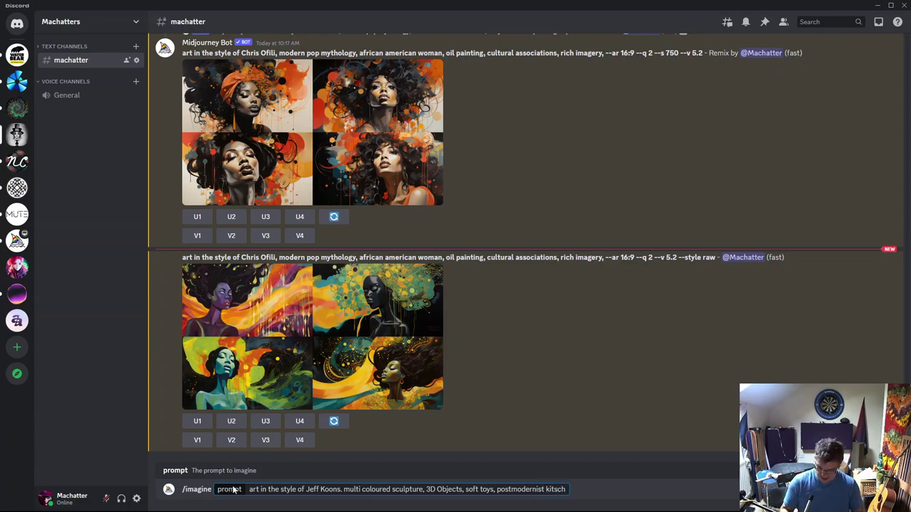
- Submit the Jeff Koons prompt, view the balloon-toy grid enlarged, then select its prompt text
{"action": "key", "text": "Return"}
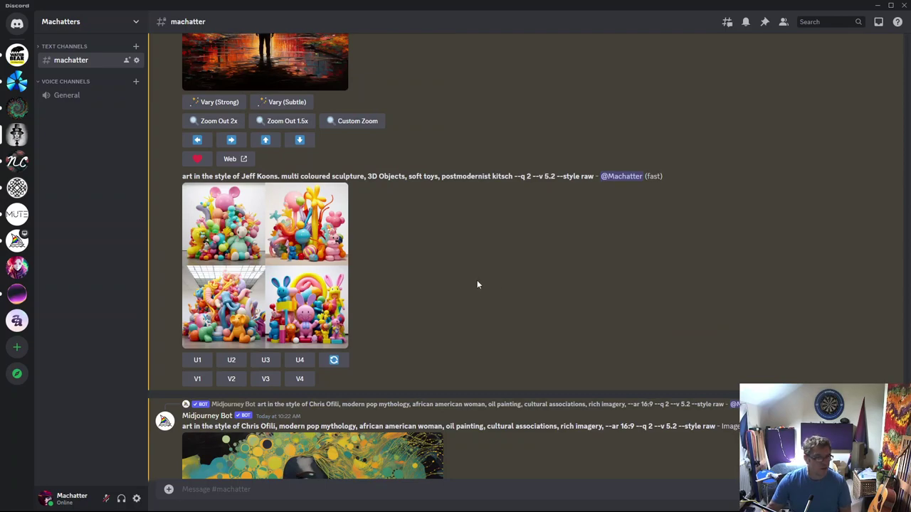
{"action": "left_click", "coordinate": [267, 269]}
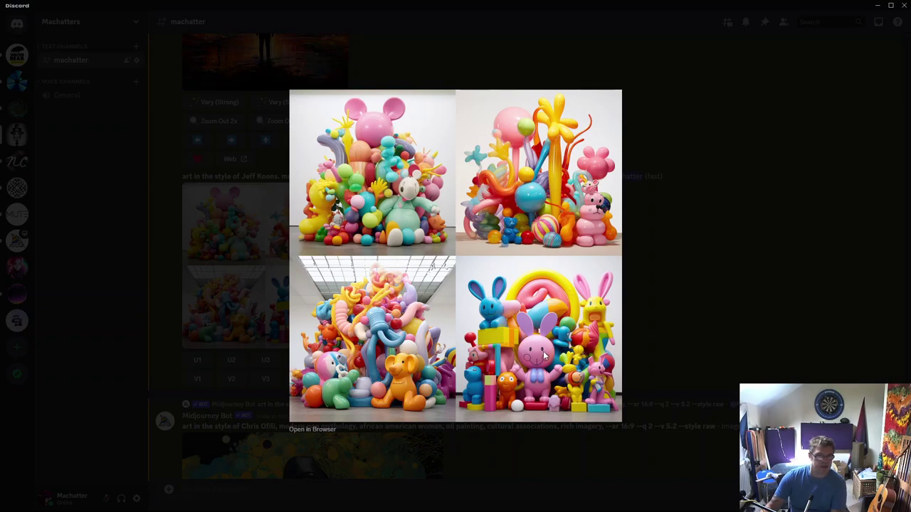
{"action": "left_click", "coordinate": [649, 291]}
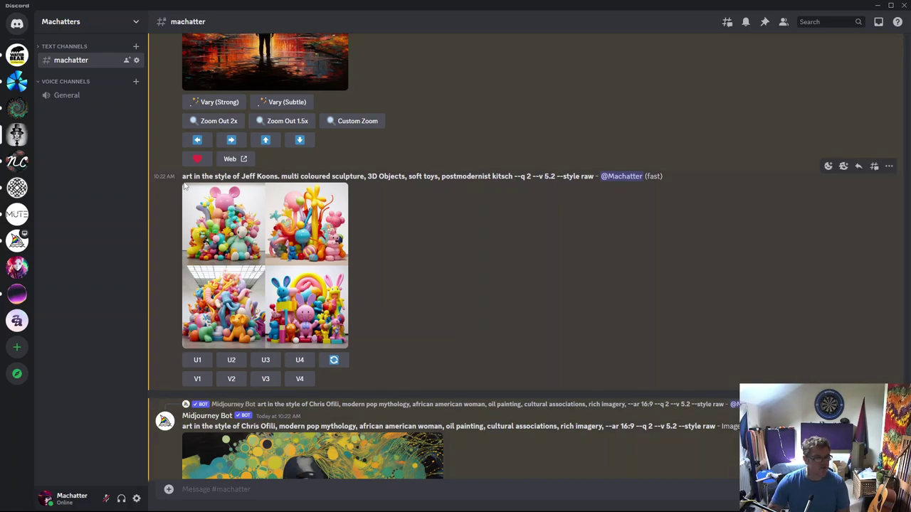
{"action": "left_click_drag", "start_coordinate": [182, 176], "coordinate": [510, 176]}
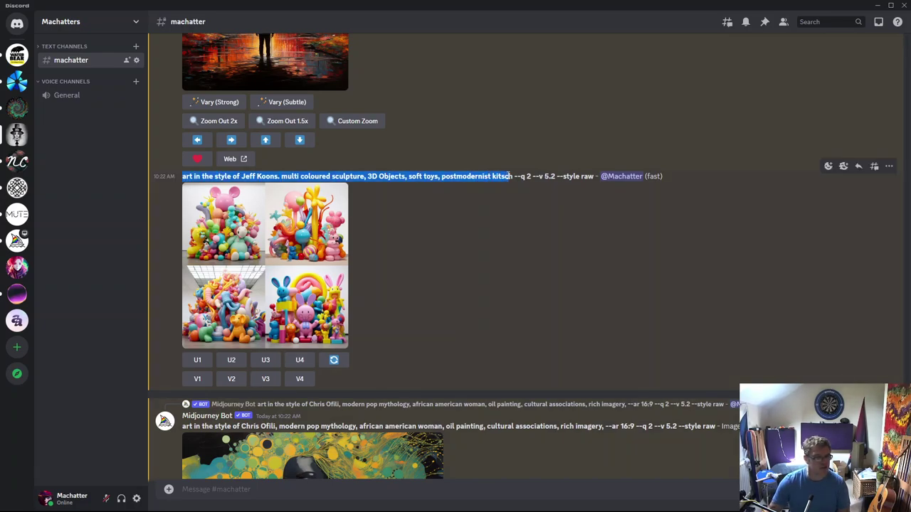
- Copy the Jeff Koons prompt and paste it into a new /imagine command
{"action": "right_click", "coordinate": [510, 177]}
{"action": "left_click", "coordinate": [530, 186]}
{"action": "left_click", "coordinate": [320, 486]}
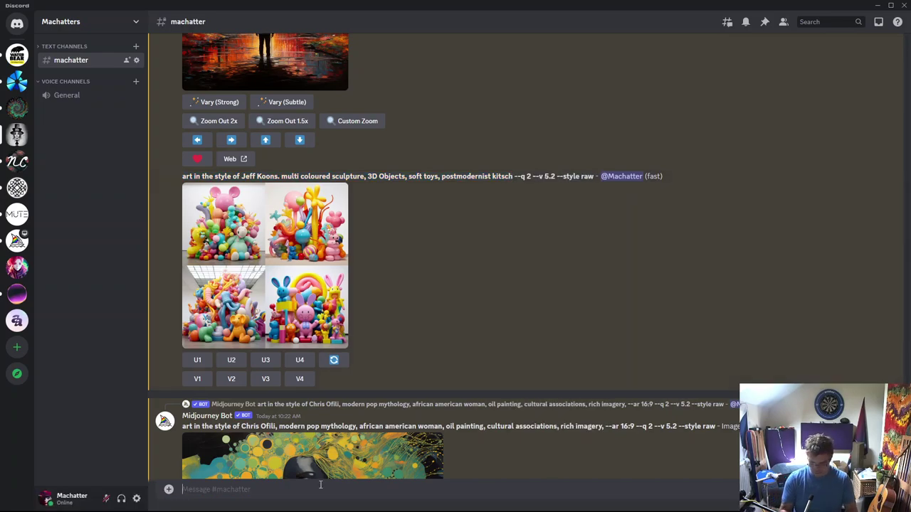
{"action": "type", "text": "/imagine"}
{"action": "key", "text": "Tab"}
{"action": "key", "text": "ctrl+v"}
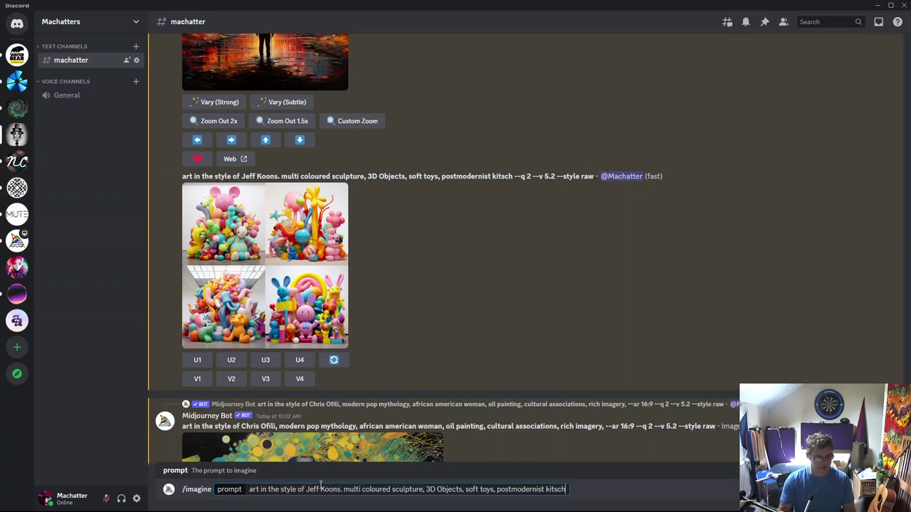
- Swap '3D Objects' for 'giant sculpture', append --ar 16:9, and submit
{"action": "key", "text": "ctrl+Left"}
{"action": "key", "text": "ctrl+Left"}
{"action": "key", "text": "ctrl+Left"}
{"action": "key", "text": "ctrl+Left"}
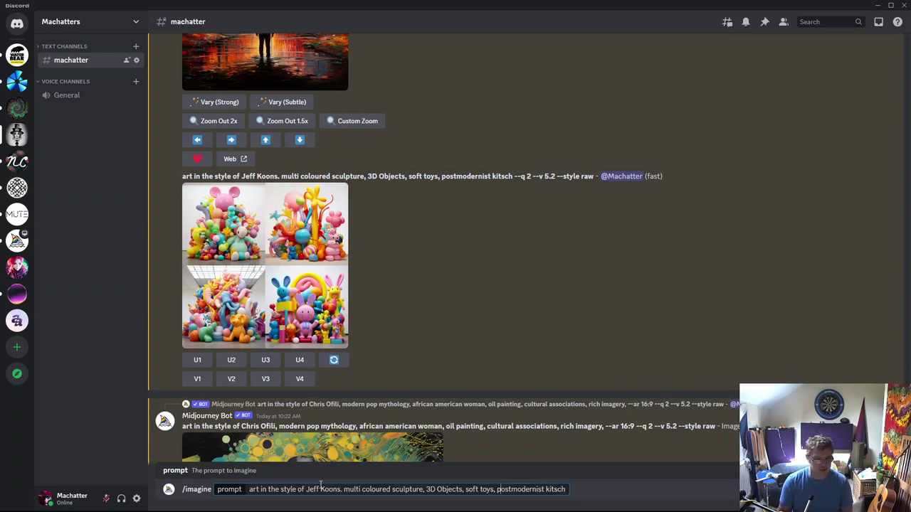
{"action": "key", "text": "BackSpace"}
{"action": "key", "text": "BackSpace"}
{"action": "key", "text": "BackSpace"}
{"action": "key", "text": "BackSpace"}
{"action": "key", "text": "BackSpace"}
{"action": "key", "text": "BackSpace"}
{"action": "key", "text": "BackSpace"}
{"action": "key", "text": "BackSpace"}
{"action": "key", "text": "BackSpace"}
{"action": "key", "text": "BackSpace"}
{"action": "key", "text": "BackSpace"}
{"action": "key", "text": "BackSpace"}
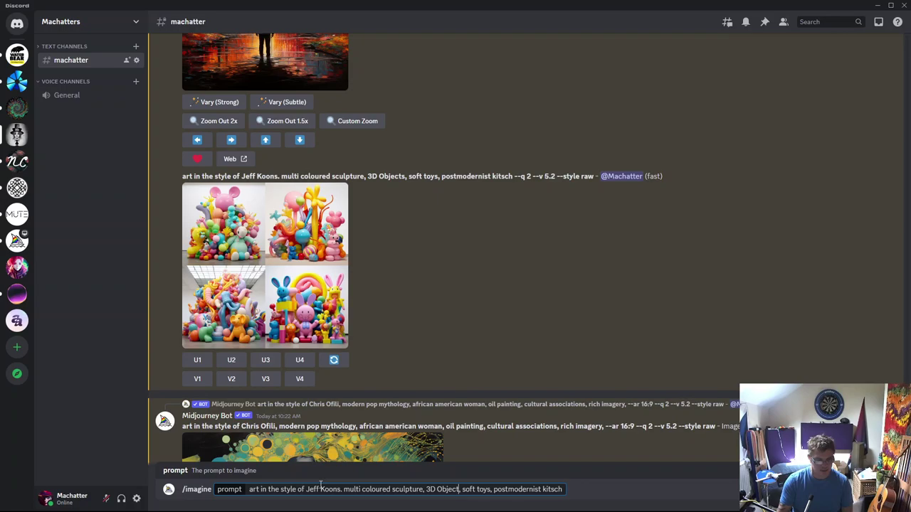
{"action": "key", "text": "BackSpace"}
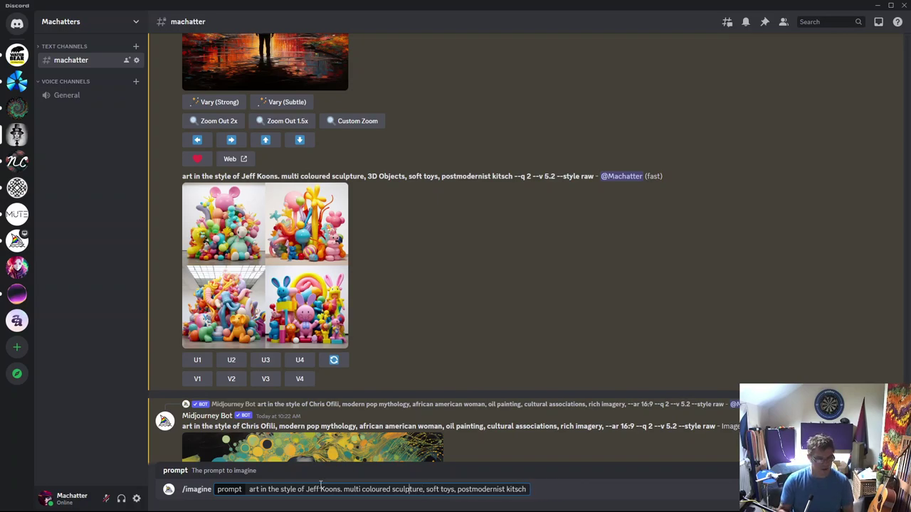
{"action": "key", "text": "Left"}
{"action": "key", "text": "Left"}
{"action": "key", "text": "Left"}
{"action": "key", "text": "Left"}
{"action": "type", "text": "giant"}
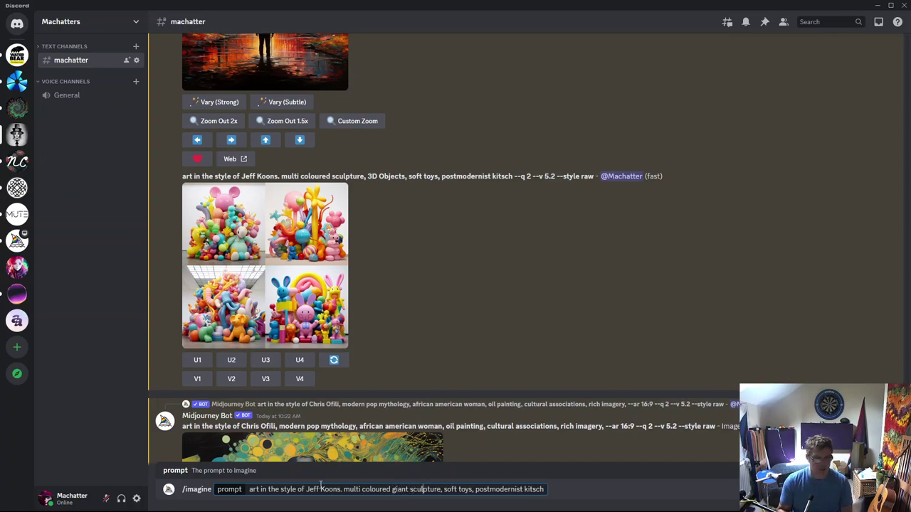
{"action": "key", "text": "Right"}
{"action": "key", "text": "Right"}
{"action": "key", "text": "Right"}
{"action": "key", "text": "Right"}
{"action": "key", "text": "Right"}
{"action": "key", "text": "Right"}
{"action": "key", "text": "Right"}
{"action": "key", "text": "Right"}
{"action": "key", "text": "Right"}
{"action": "key", "text": "Right"}
{"action": "key", "text": "Right"}
{"action": "key", "text": "Right"}
{"action": "key", "text": "Right"}
{"action": "key", "text": "Right"}
{"action": "key", "text": "Right"}
{"action": "key", "text": "Right"}
{"action": "key", "text": "Right"}
{"action": "key", "text": "Right"}
{"action": "key", "text": "Right"}
{"action": "key", "text": "Right"}
{"action": "key", "text": "Right"}
{"action": "key", "text": "Right"}
{"action": "key", "text": "Right"}
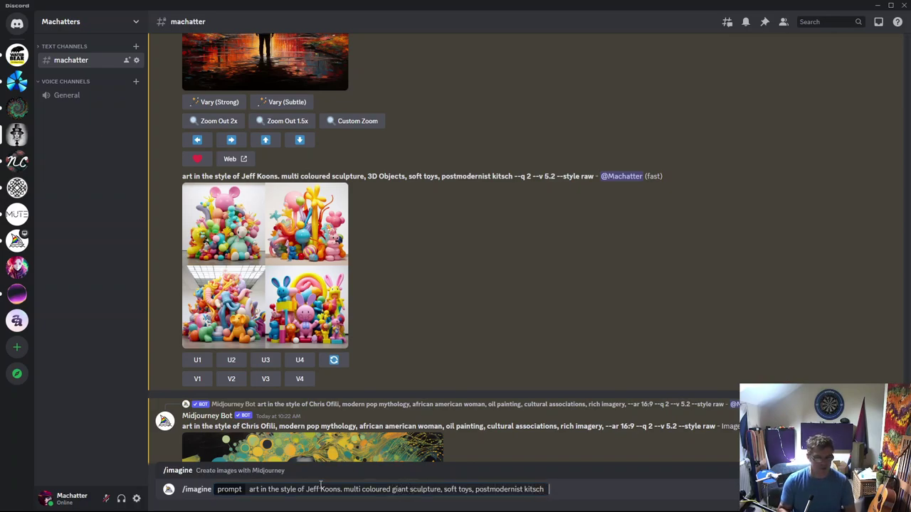
{"action": "key", "text": "BackSpace"}
{"action": "type", "text": "--"}
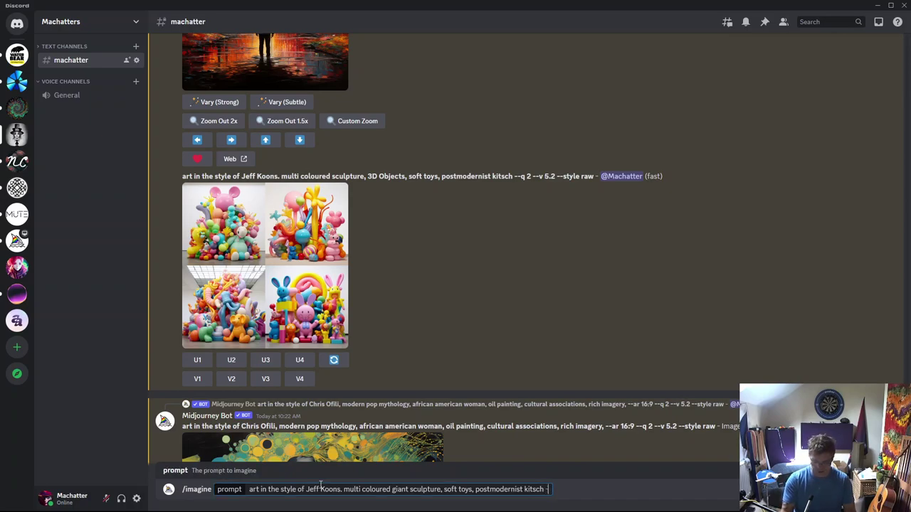
{"action": "type", "text": "ar 16:9"}
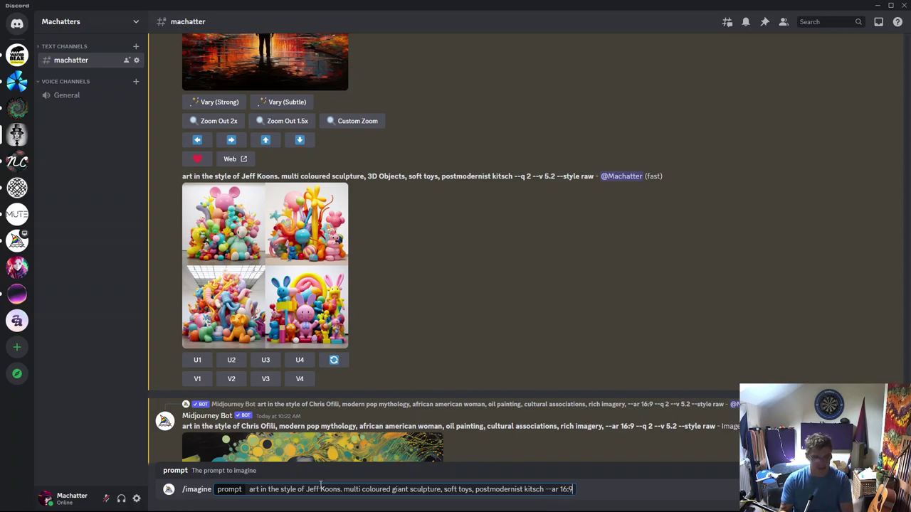
{"action": "key", "text": "Return"}
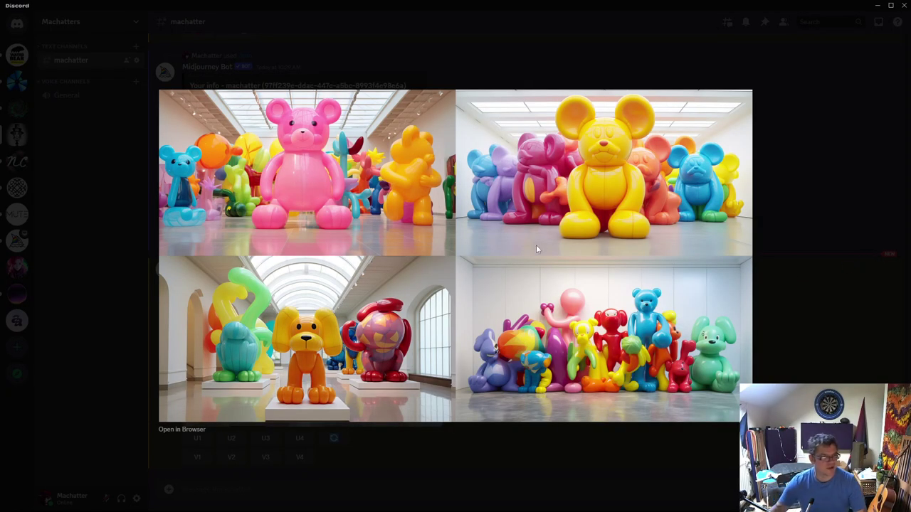
- Close the enlarged widescreen grid and copy the soft-toy sculpture prompt text
{"action": "left_click", "coordinate": [786, 249]}
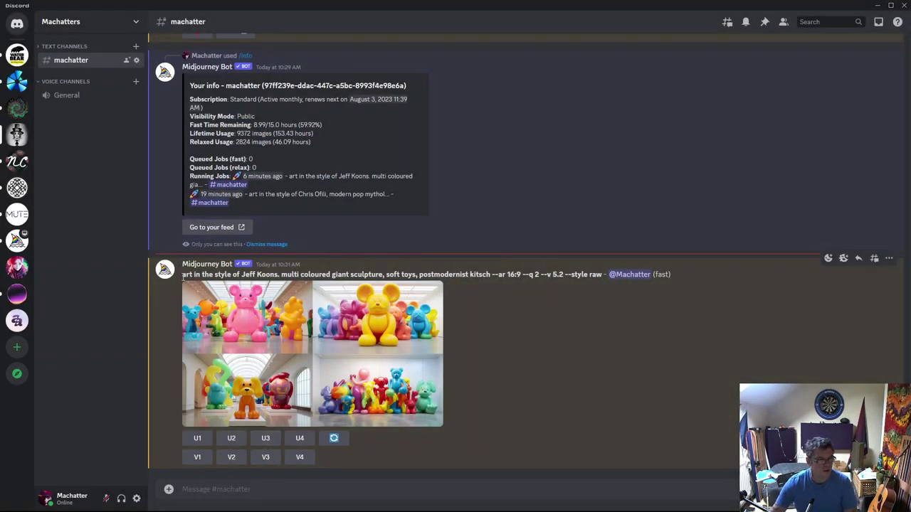
{"action": "left_click_drag", "start_coordinate": [182, 275], "coordinate": [490, 273]}
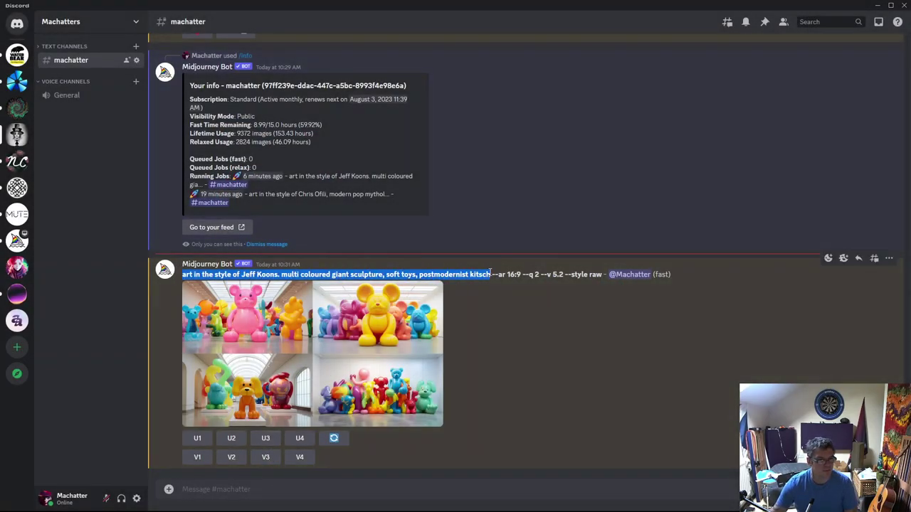
{"action": "right_click", "coordinate": [484, 273]}
{"action": "left_click", "coordinate": [502, 256]}
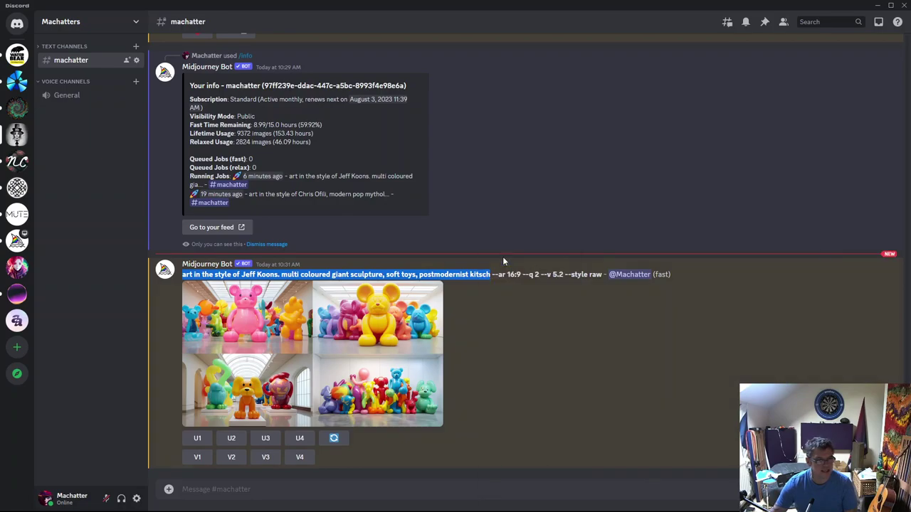
- Paste the prompt into a new /imagine and make it a sculpture of a man and a woman embracing
{"action": "left_click", "coordinate": [372, 488]}
{"action": "type", "text": "/imk"}
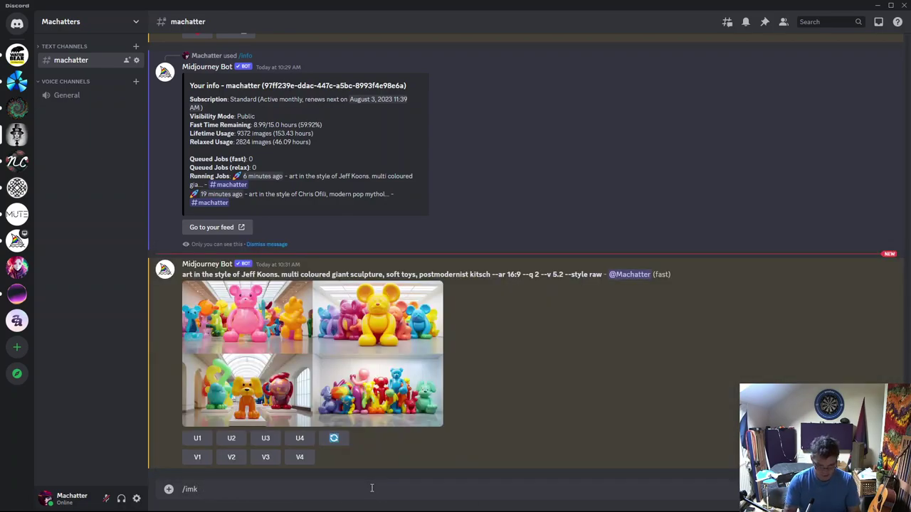
{"action": "key", "text": "ctrl+v"}
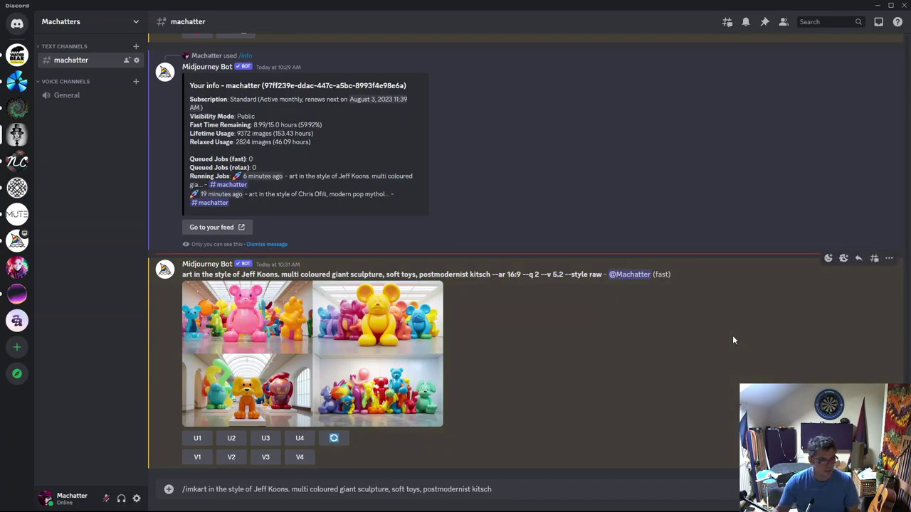
{"action": "left_click", "coordinate": [388, 489]}
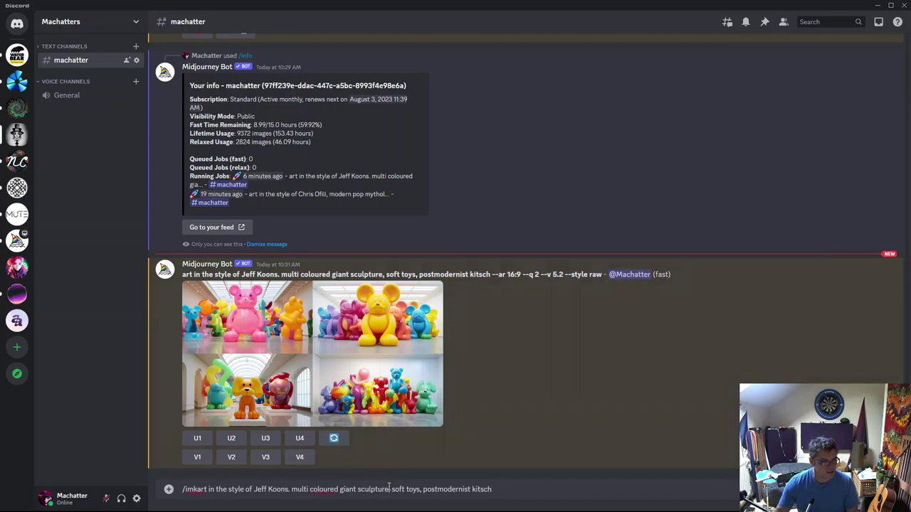
{"action": "type", "text": "of"}
{"action": "key", "text": "Delete"}
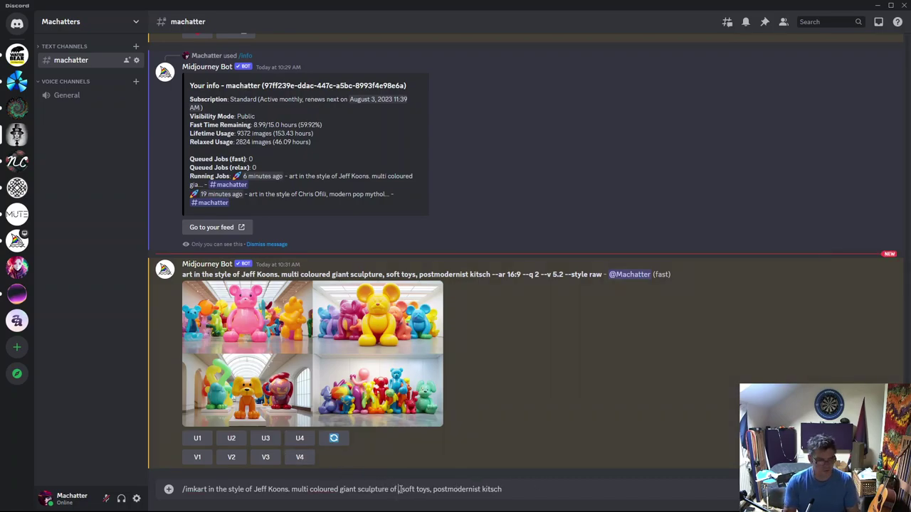
{"action": "type", "text": "a man and a a"}
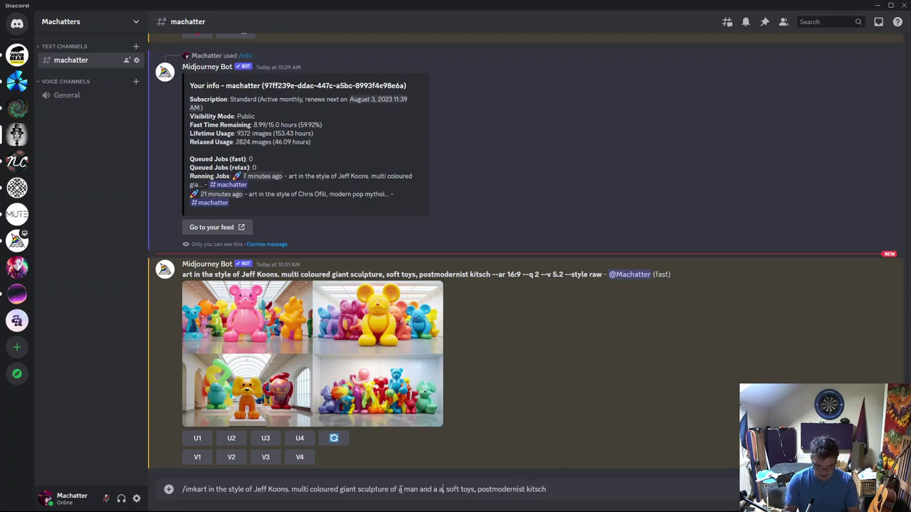
{"action": "key", "text": "BackSpace"}
{"action": "key", "text": "BackSpace"}
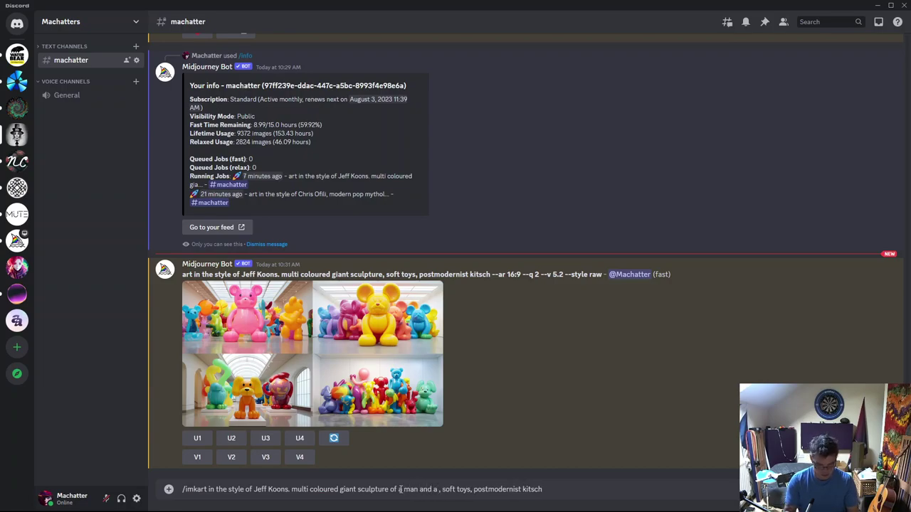
{"action": "type", "text": "woman"}
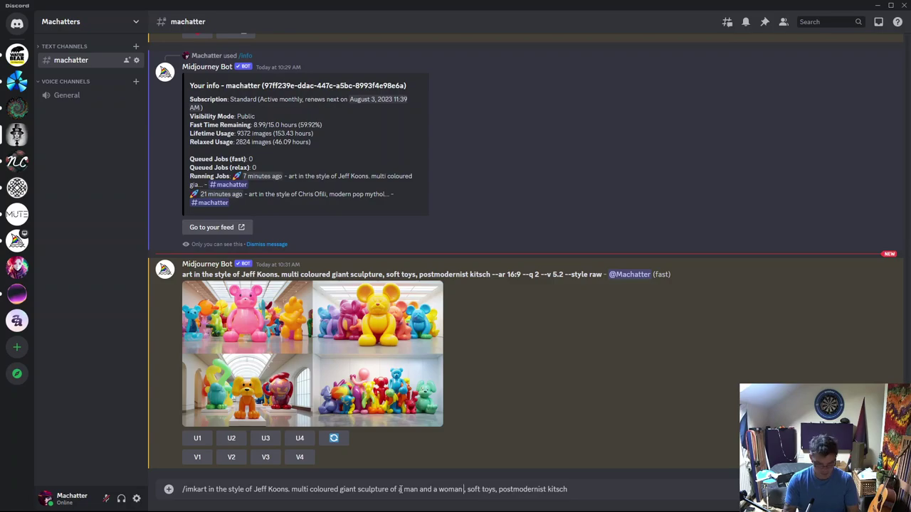
{"action": "type", "text": " embracing"}
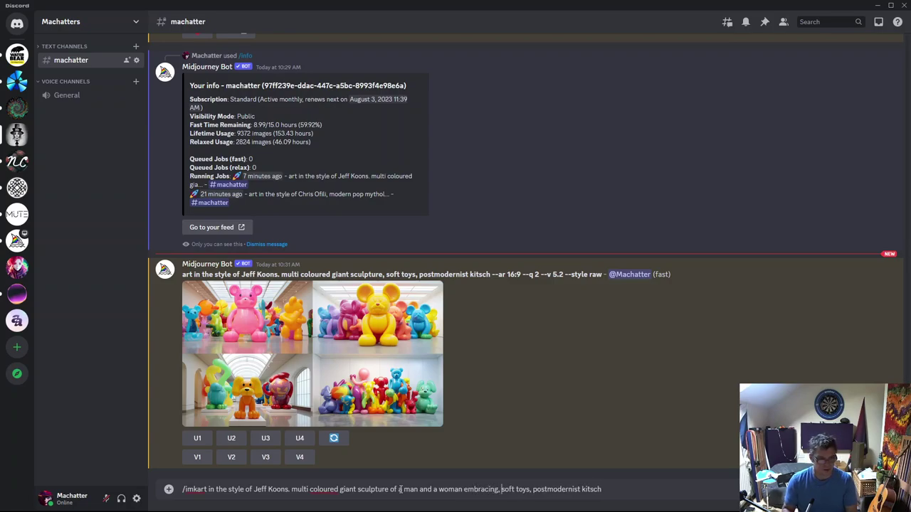
- Add 'humans cuddling', drop soft toys, append UHD, HDR, 3D Render, depth-of-field terms, and send
{"action": "type", "text": "humans c"}
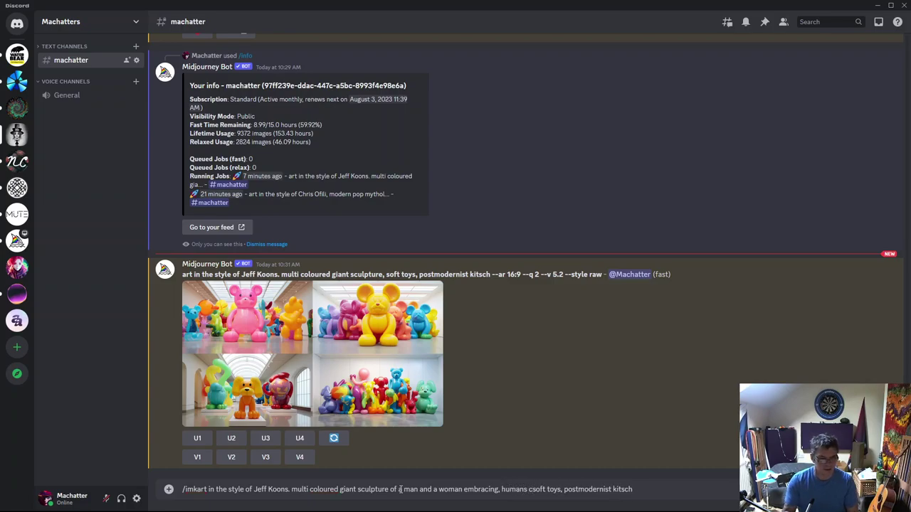
{"action": "type", "text": "uddling,"}
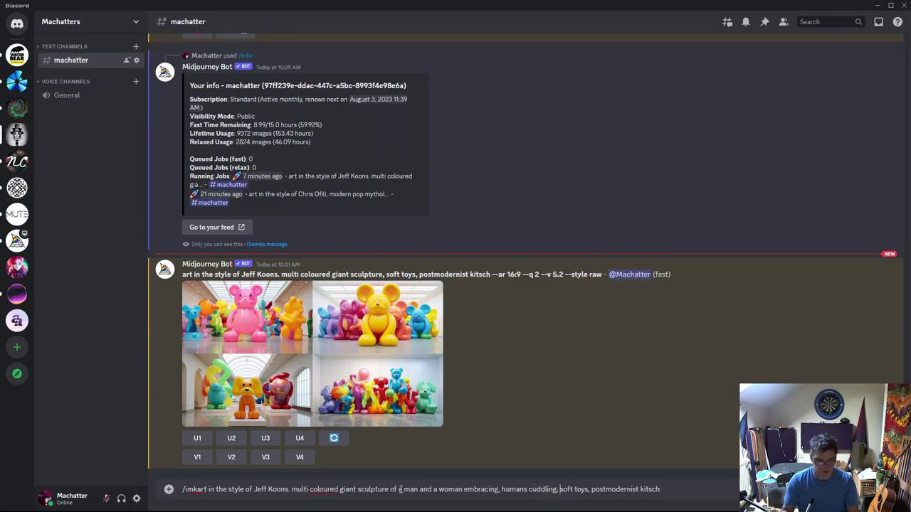
{"action": "key", "text": "Delete"}
{"action": "key", "text": "Delete"}
{"action": "key", "text": "Delete"}
{"action": "key", "text": "Delete"}
{"action": "key", "text": "Delete"}
{"action": "key", "text": "Delete"}
{"action": "key", "text": "Delete"}
{"action": "key", "text": "Delete"}
{"action": "key", "text": "Delete"}
{"action": "key", "text": "Delete"}
{"action": "key", "text": "Delete"}
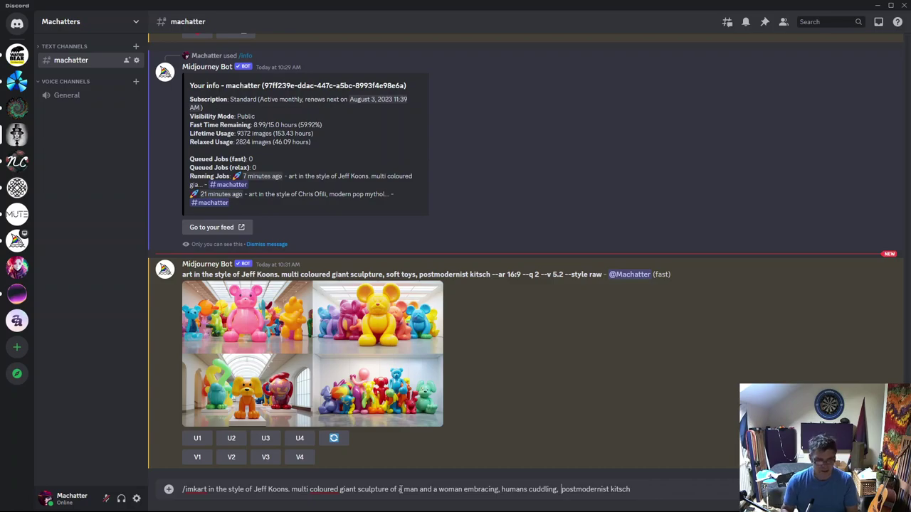
{"action": "type", "text": ", UHD, "}
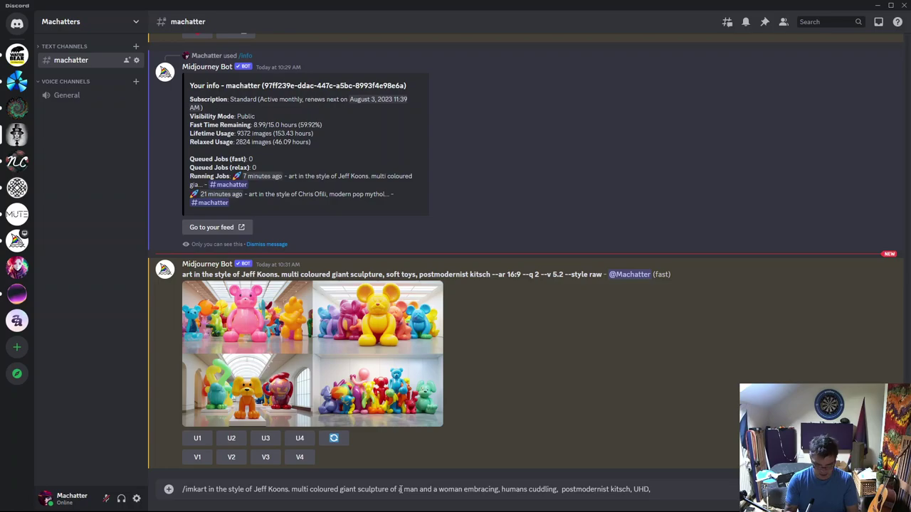
{"action": "type", "text": "HDR, 3"}
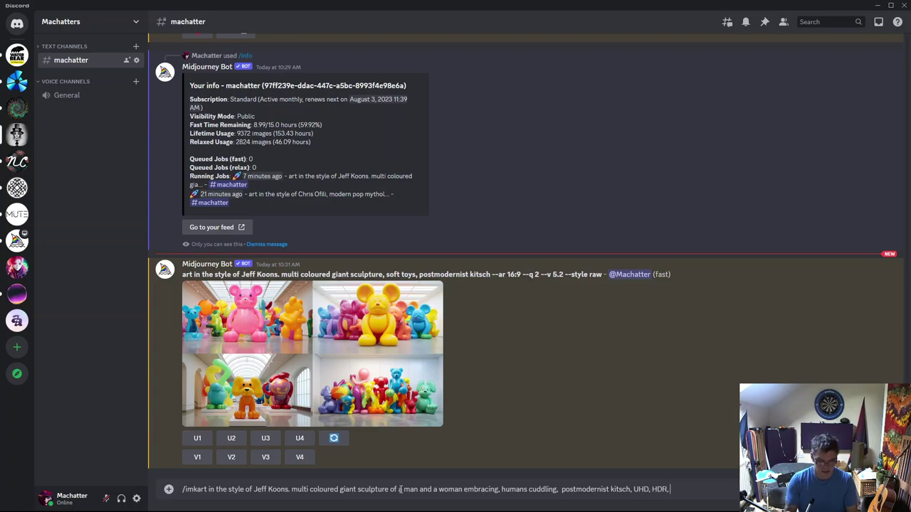
{"action": "type", "text": "D"}
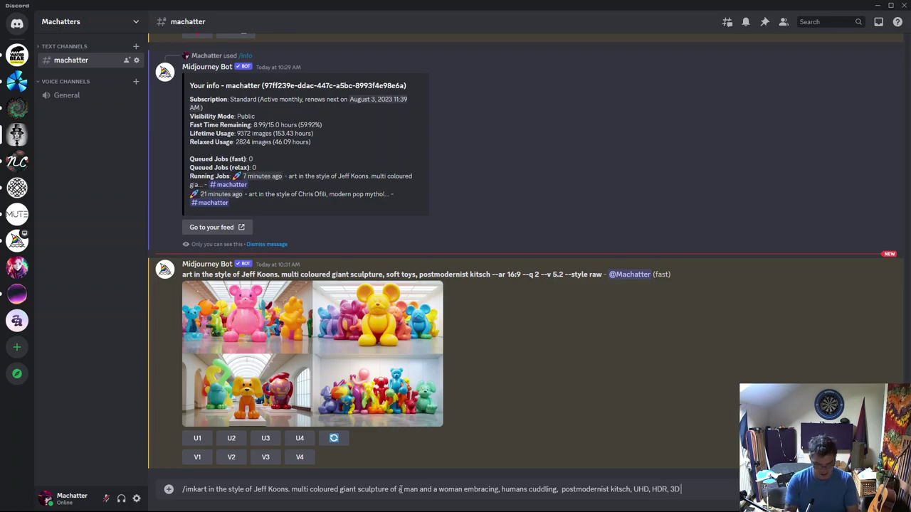
{"action": "type", "text": " Render, Depth of f"}
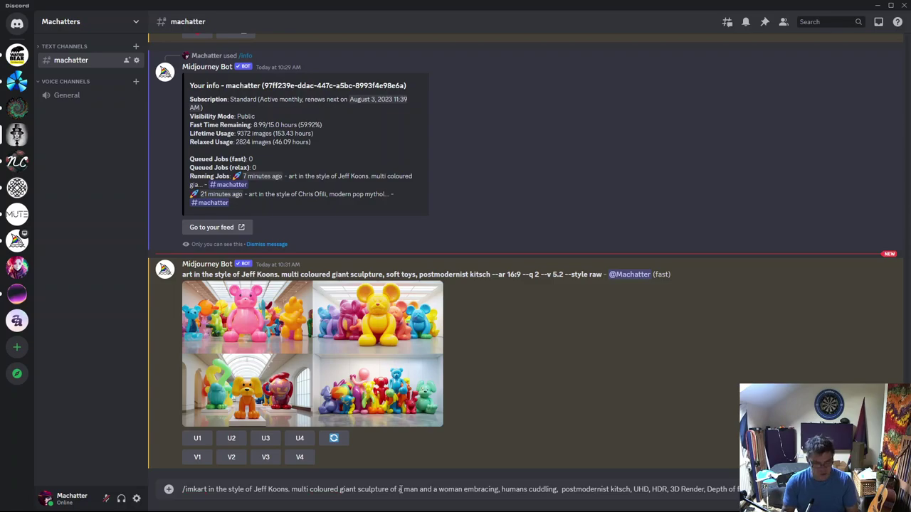
{"action": "key", "text": "Return"}
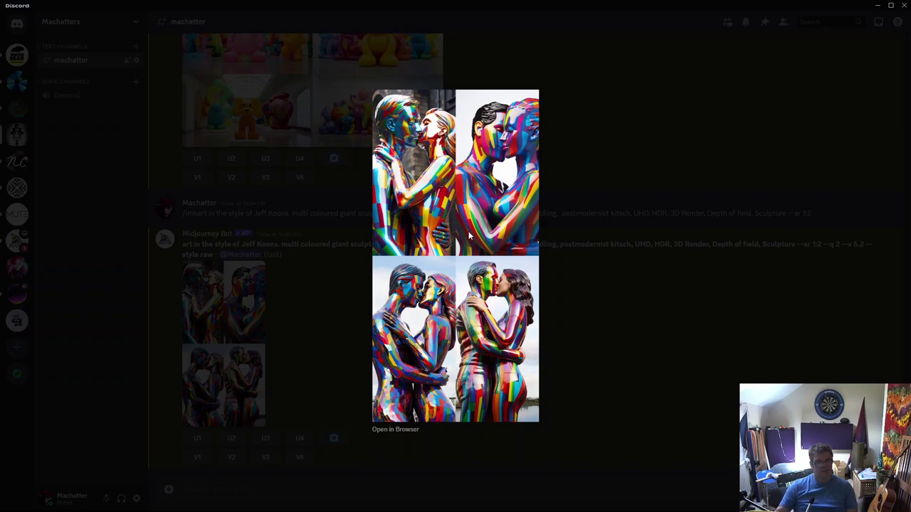
- Close the enlarged preview of the rainbow embracing-couple grid
{"action": "left_click", "coordinate": [626, 269]}
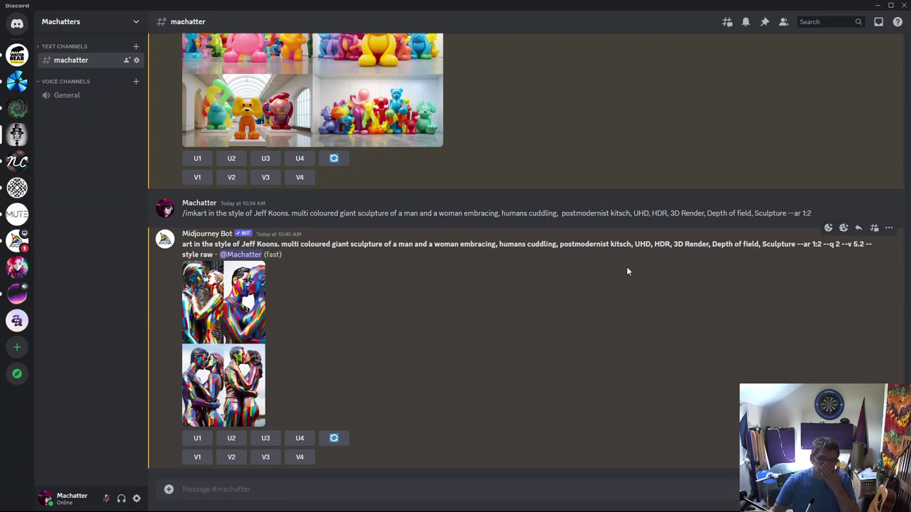
{"action": "scroll", "coordinate": [541, 257], "scroll_direction": "up", "scroll_amount": 5}
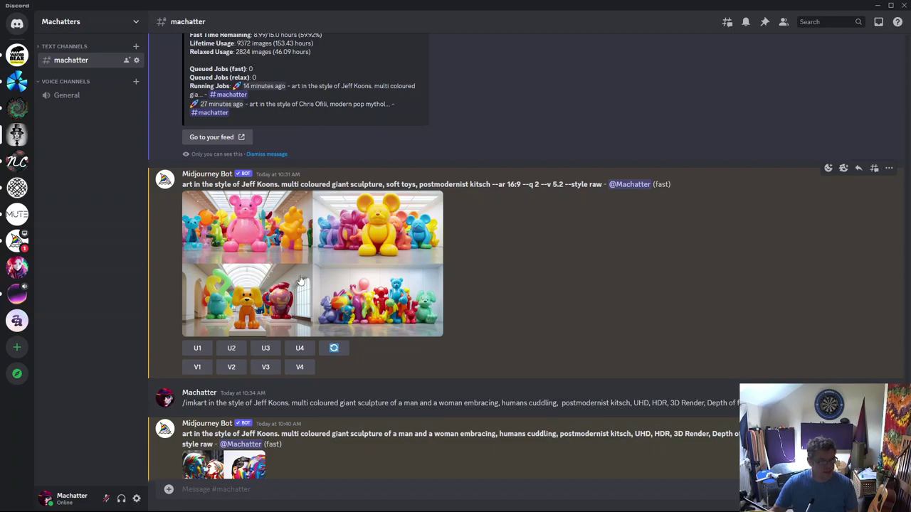
{"action": "scroll", "coordinate": [299, 280], "scroll_direction": "down", "scroll_amount": 2}
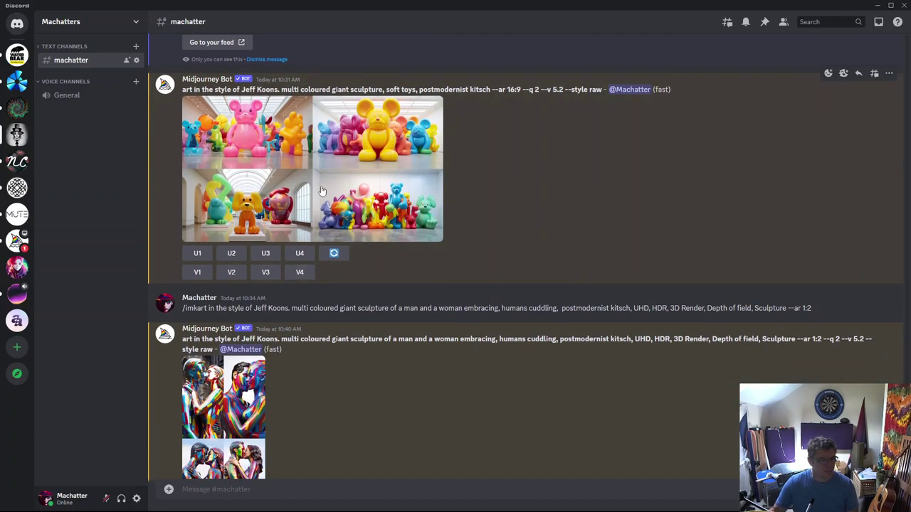